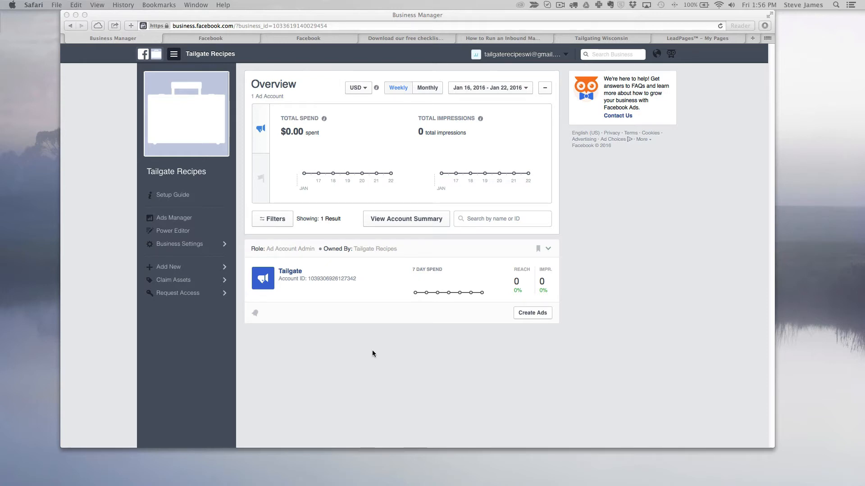
Step: Open the Tailgate ad account's Custom Conversions page and open the form for creating a custom conversion
click(369, 396)
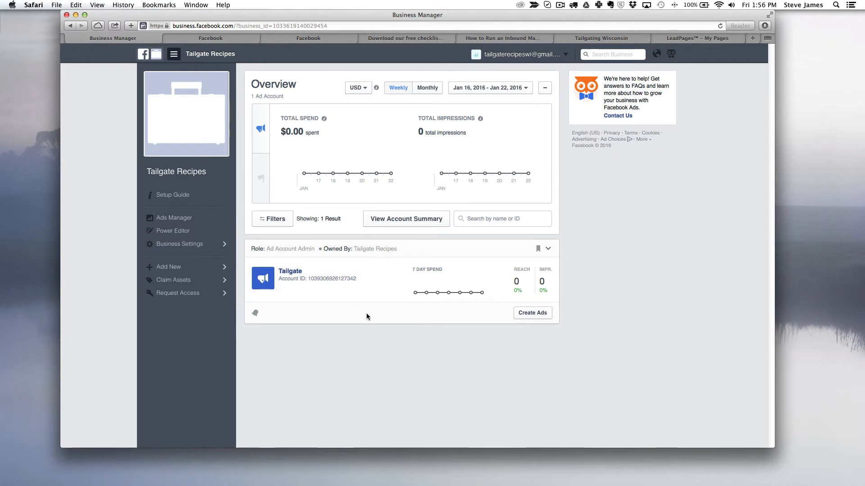
click(376, 287)
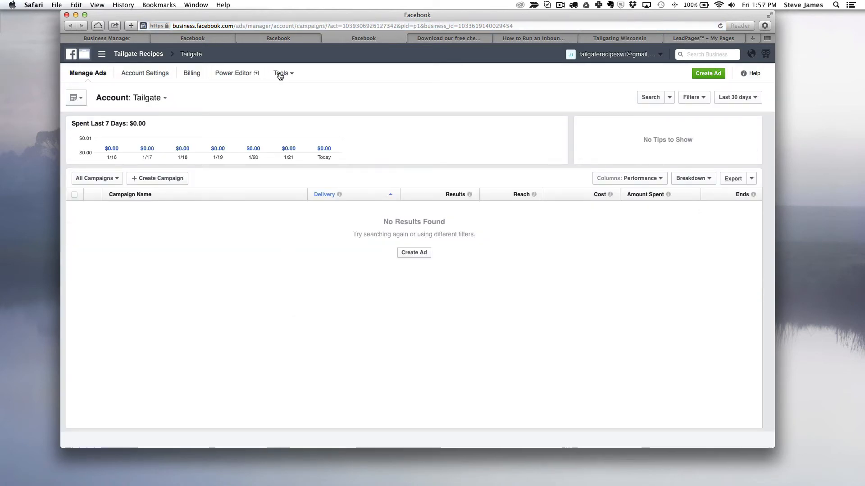
click(280, 74)
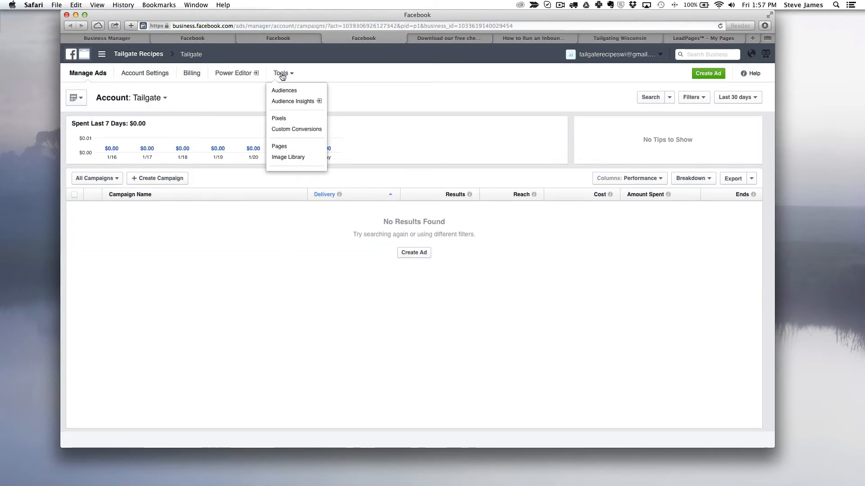
click(295, 131)
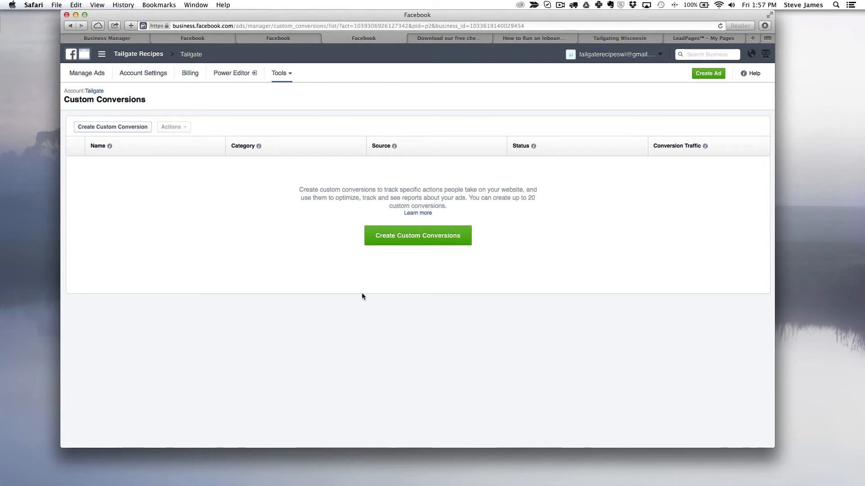
click(442, 239)
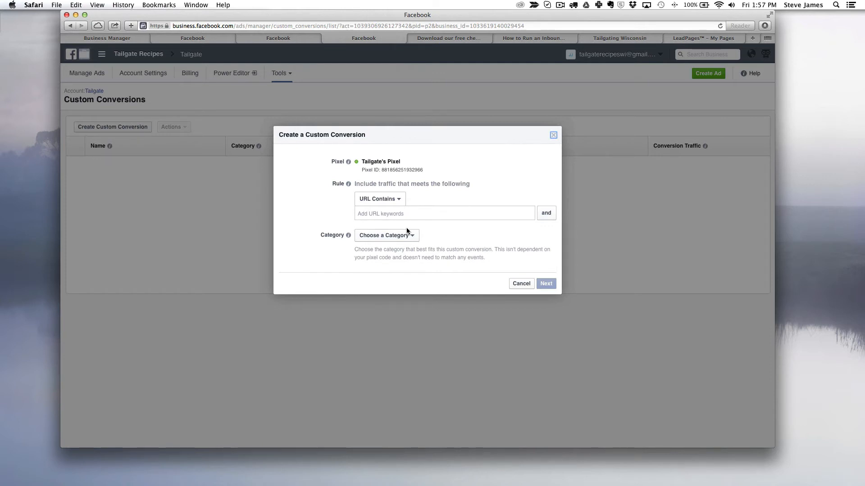
Step: Copy the URL of the inbound marketing campaign checklist's thank-you page and start a custom conversion in the other Custom Conversions tab
click(529, 42)
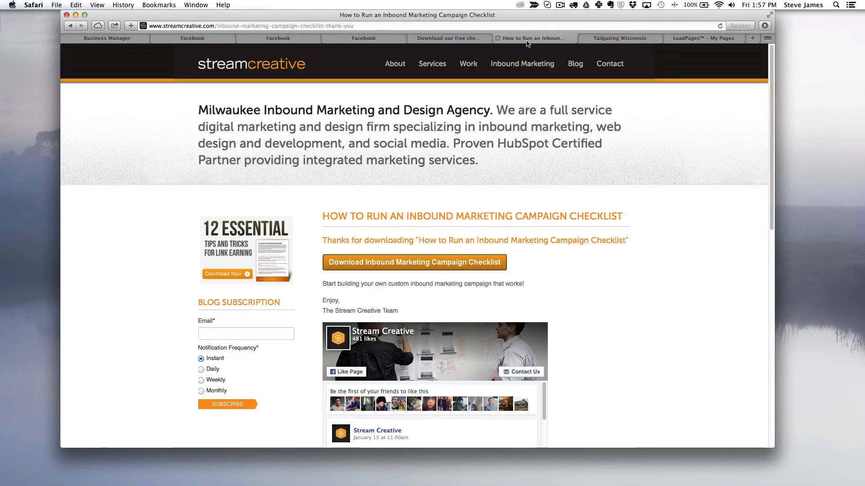
click(471, 42)
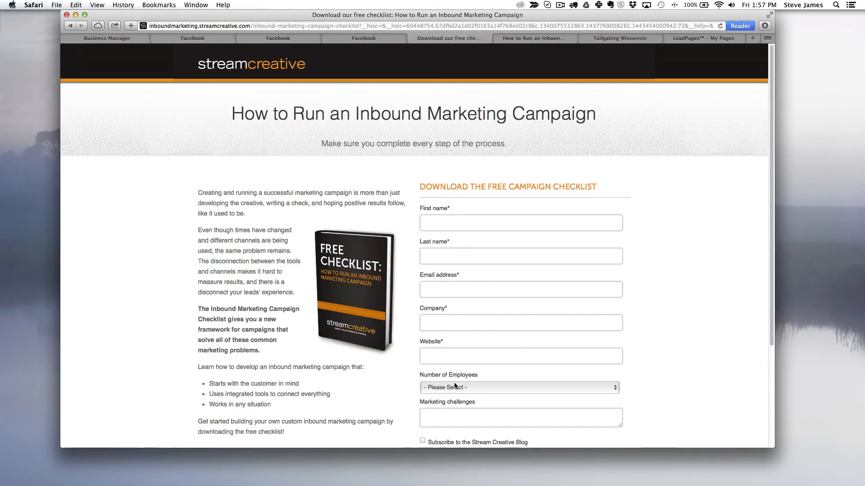
scroll(358, 262, down, 3)
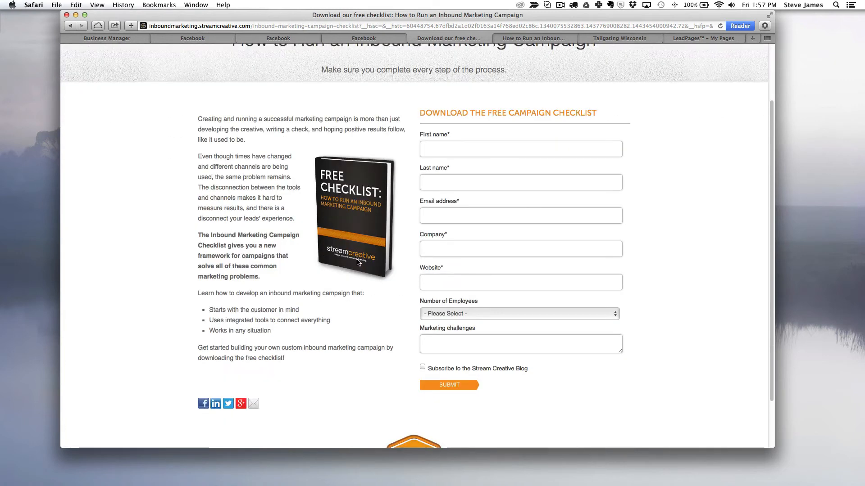
click(536, 40)
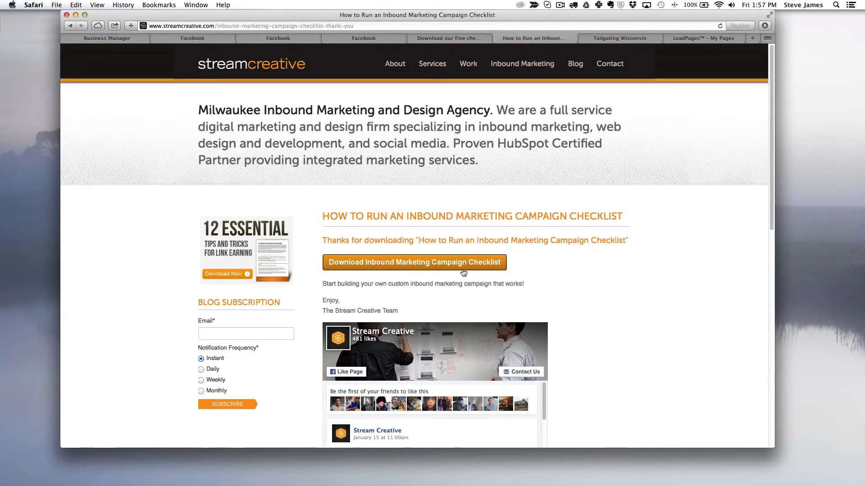
click(365, 25)
key(super+c)
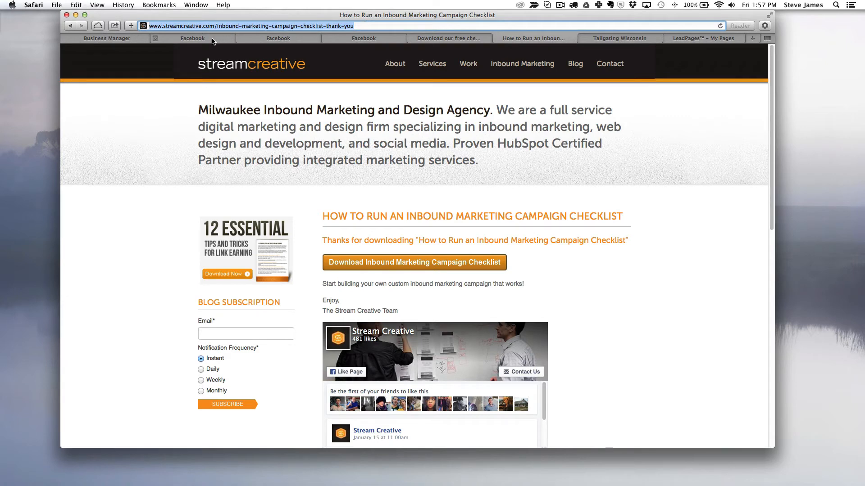
click(260, 40)
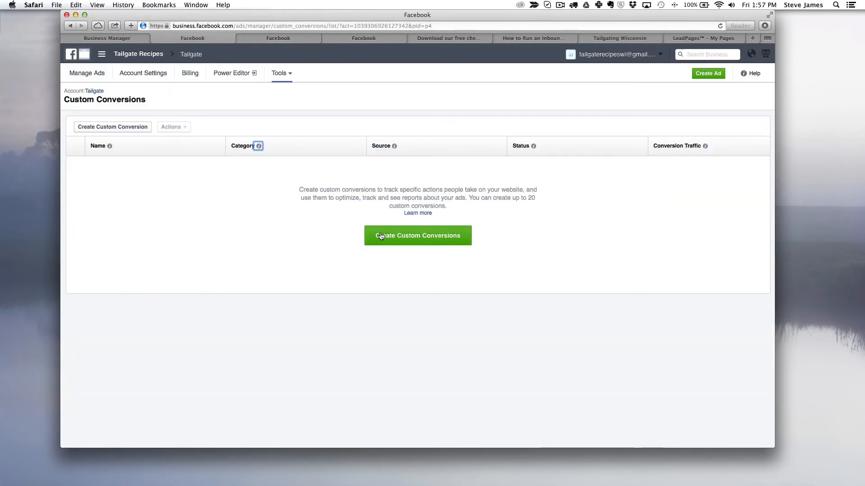
click(382, 237)
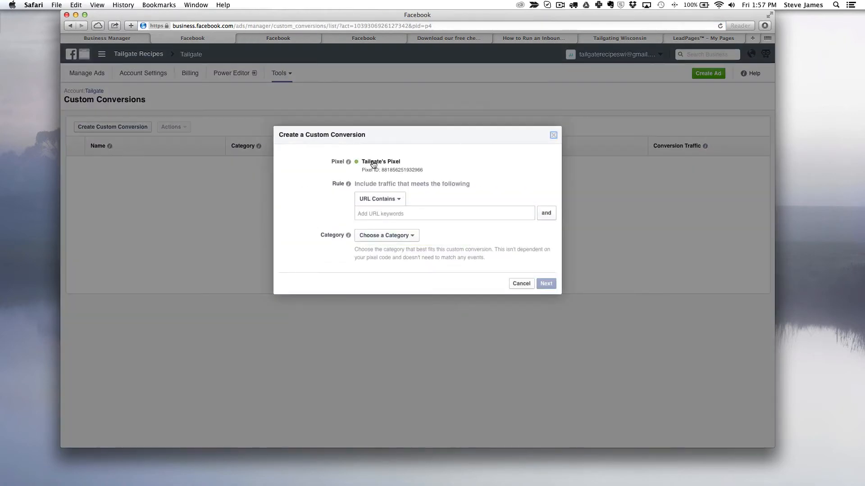
Step: Try the partial address "-campaign-checklist-thank-you" as the keyword for the URL Contains rule
click(404, 215)
text(-campaign-checklist-thank-you)
drag(401, 214, 358, 213)
click(383, 216)
key(BackSpace)
drag(371, 215, 462, 220)
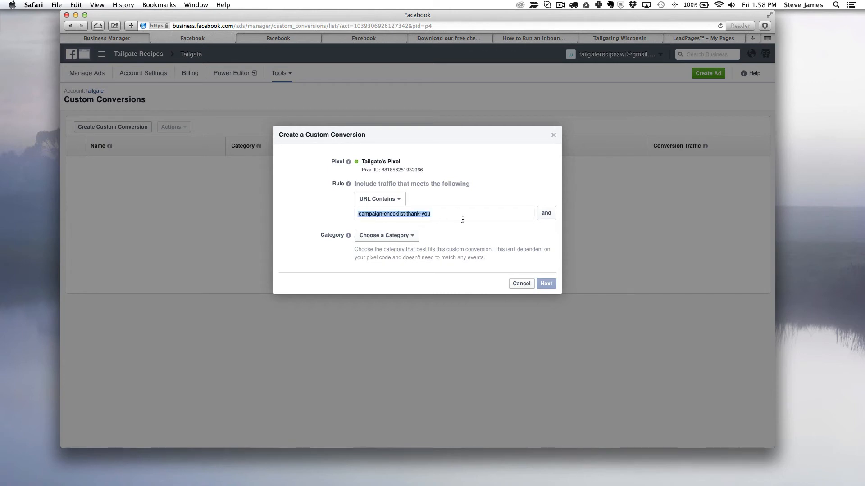
double_click(418, 214)
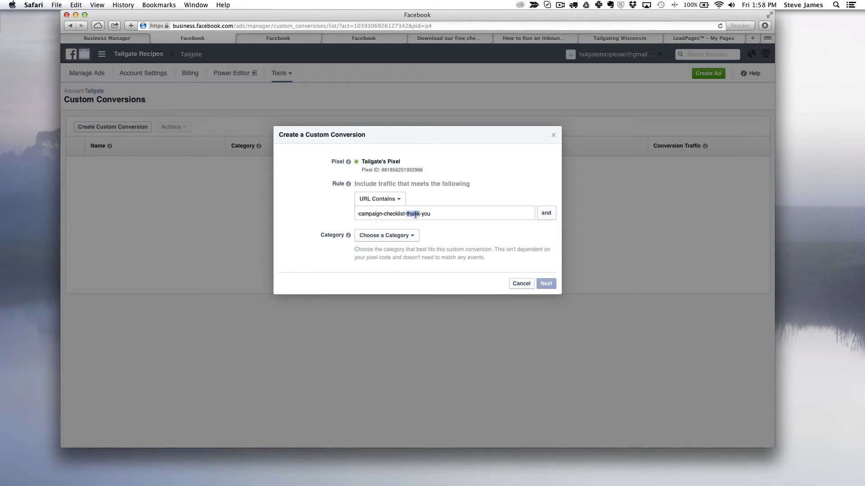
key(super+a)
click(389, 199)
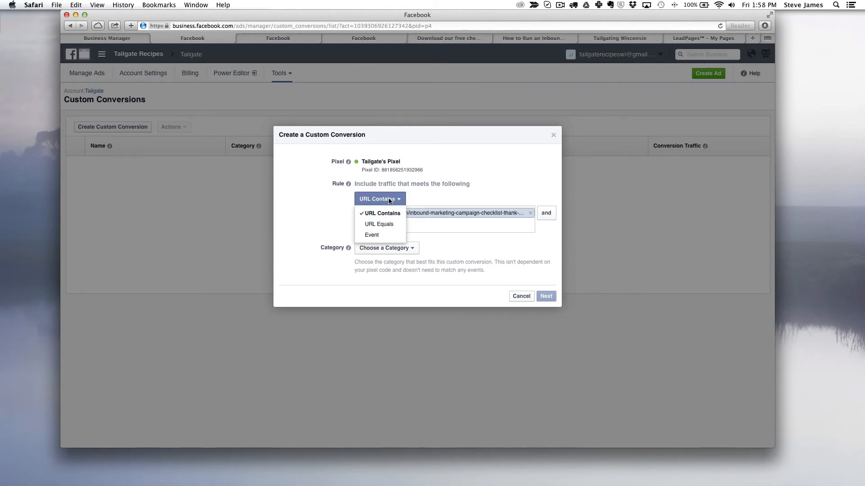
click(387, 225)
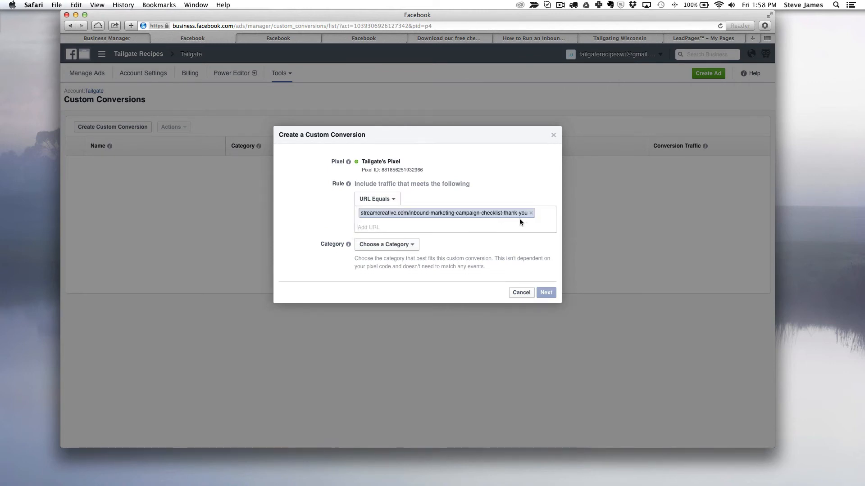
click(531, 213)
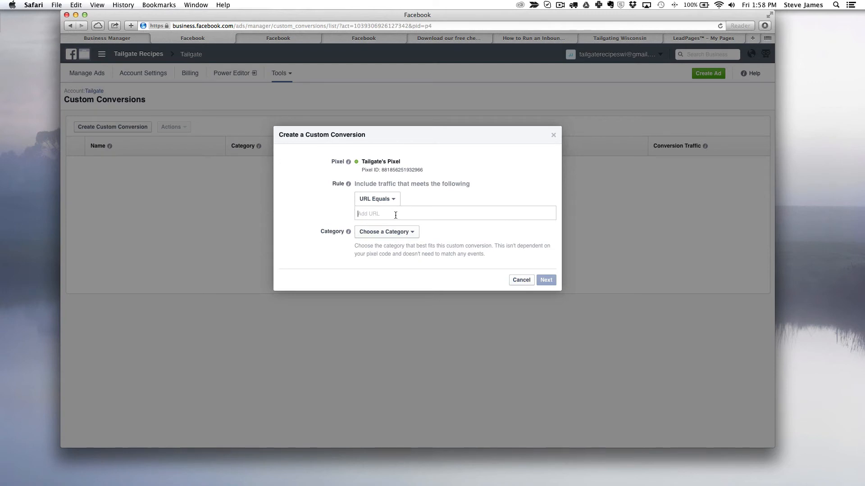
key(super+v)
drag(412, 213, 337, 210)
click(385, 218)
drag(372, 213, 357, 216)
key(BackSpace)
click(386, 231)
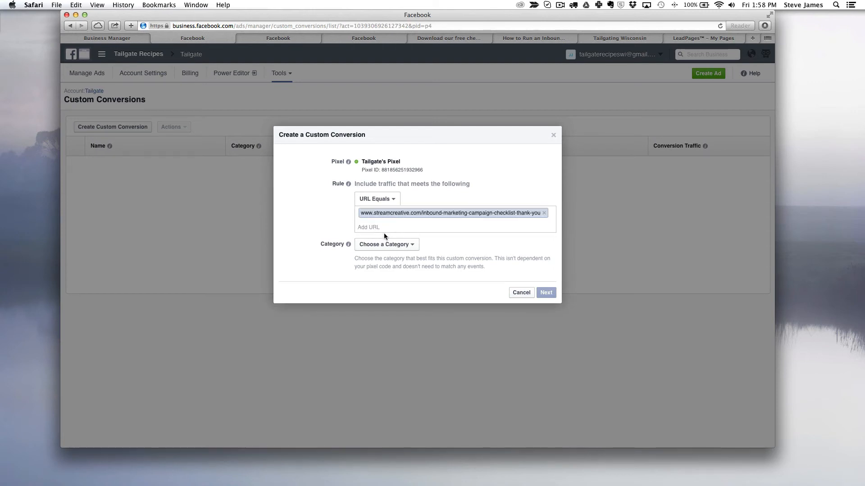
Step: Assign the Lead category to the custom conversion and proceed to its naming form
click(384, 245)
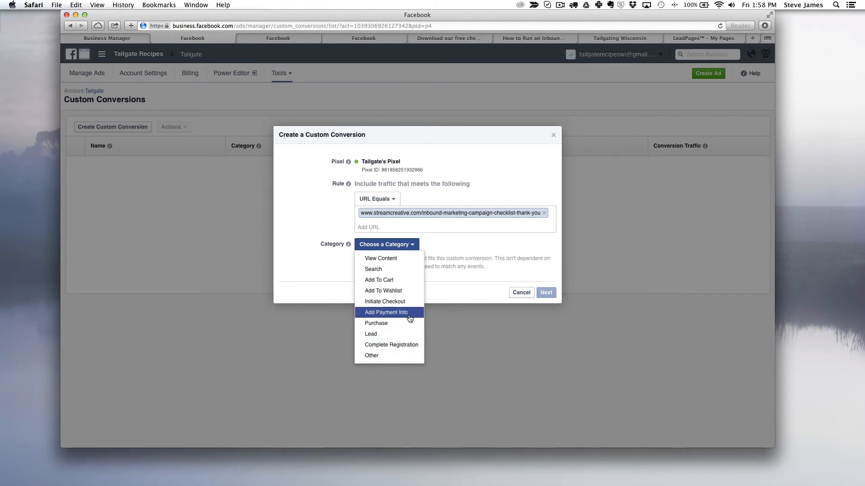
click(390, 335)
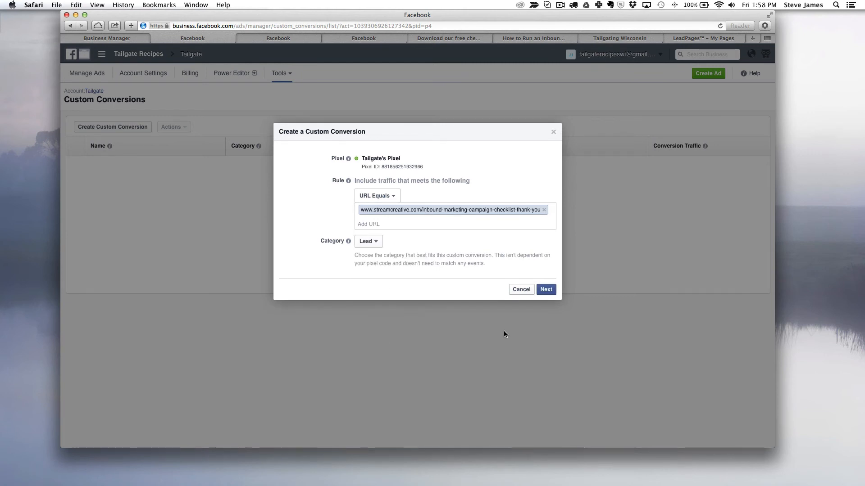
click(546, 290)
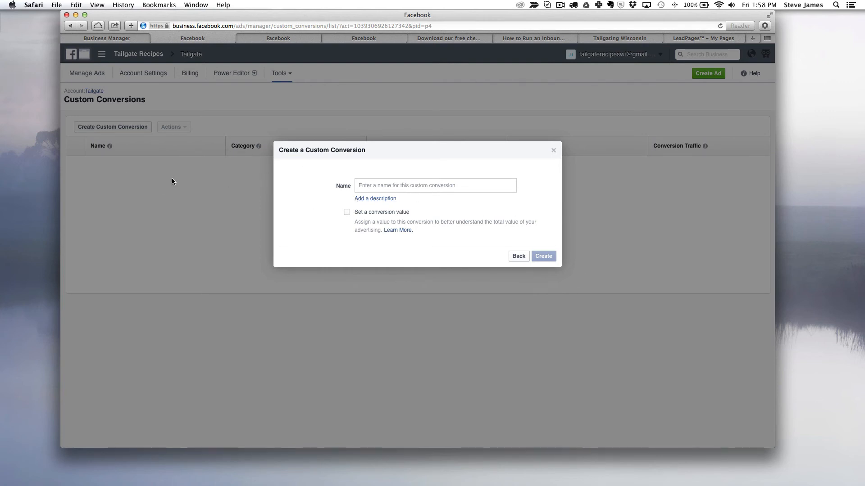
Step: Name the custom conversion "eBook Conversion: Run an Inbound Campaign" and create it without a description or conversion value
click(370, 186)
text(eB)
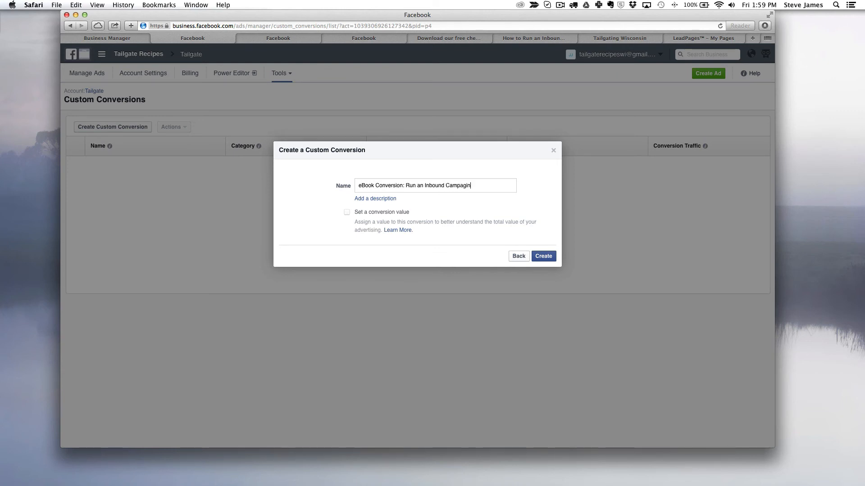
click(382, 198)
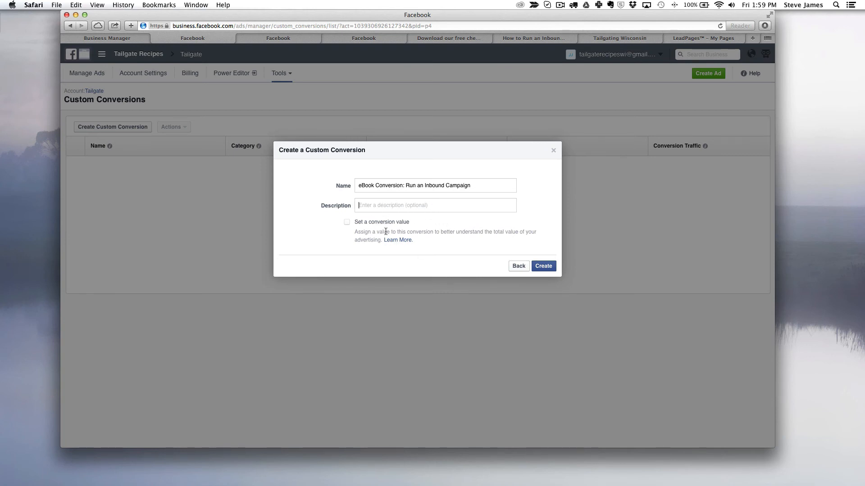
click(346, 225)
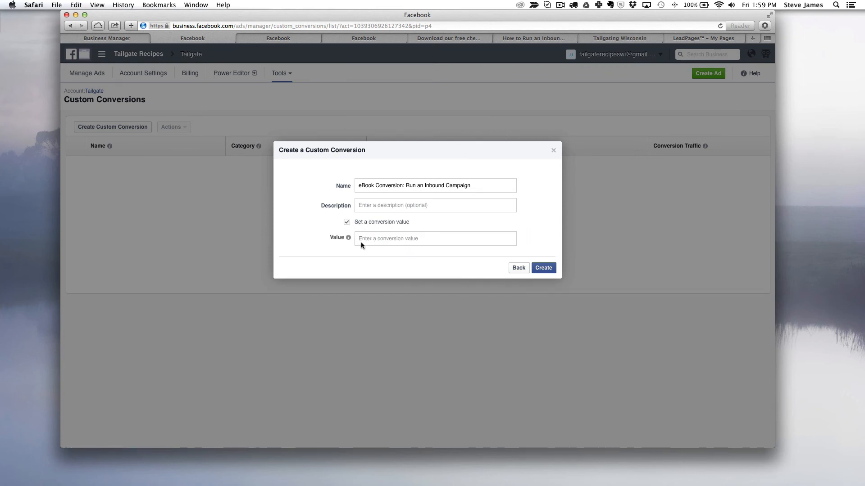
click(349, 223)
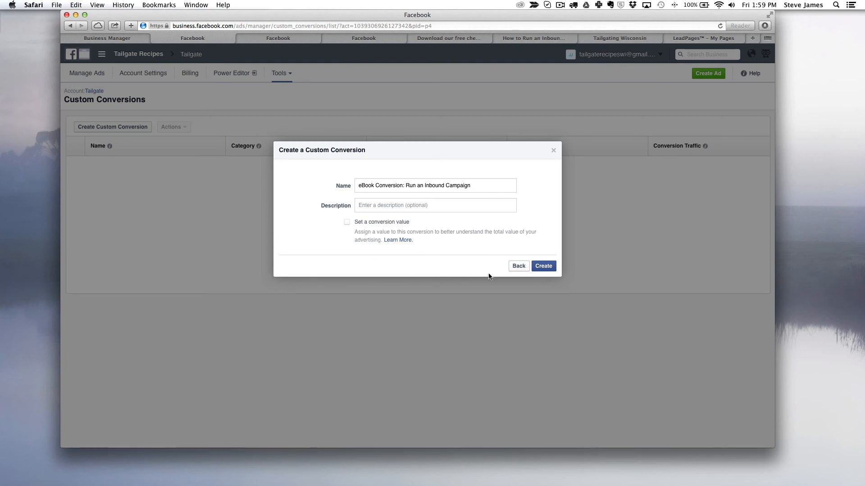
click(547, 268)
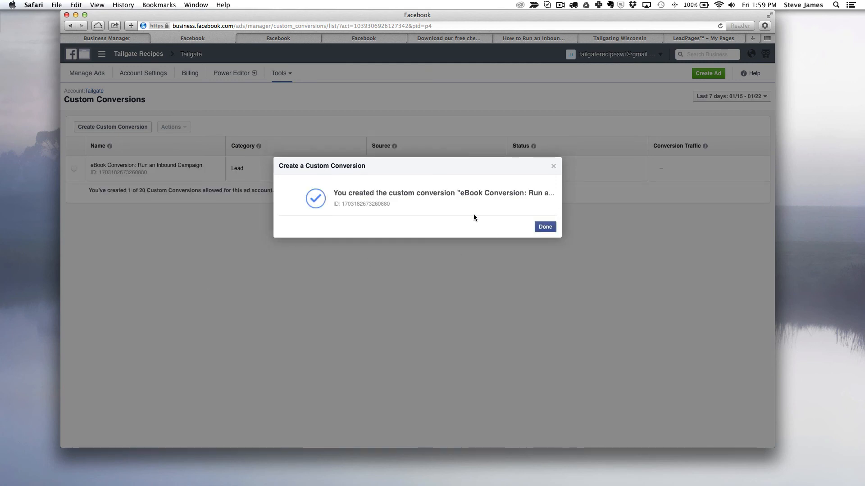
click(546, 227)
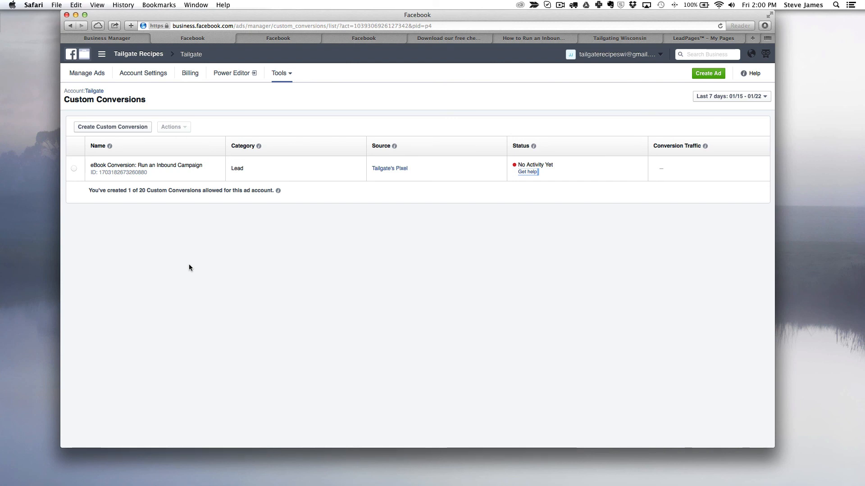
click(365, 38)
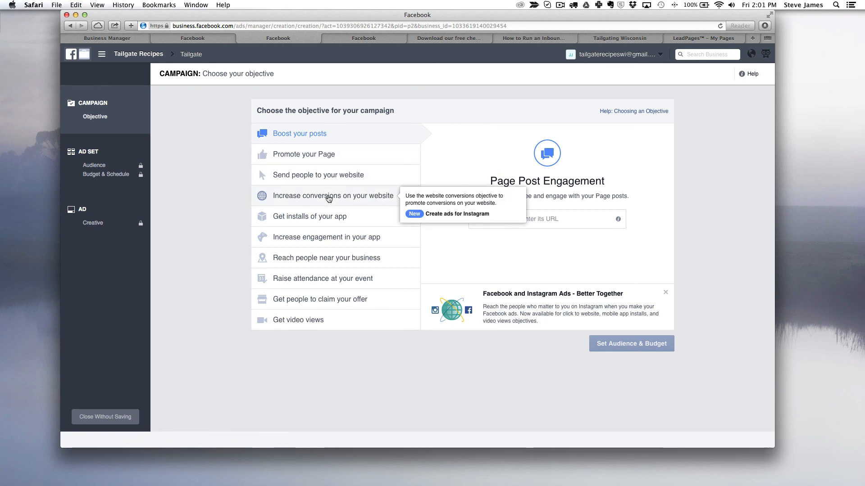
click(330, 200)
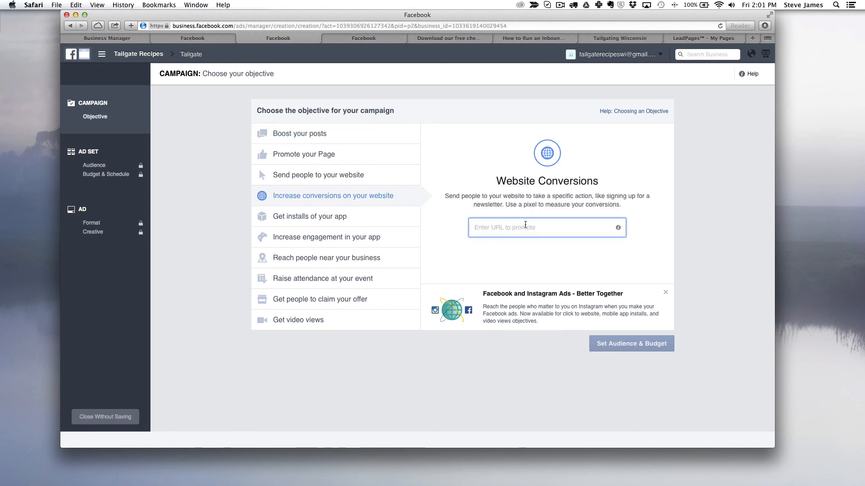
text(http://www.streamcreative.com/inbound-marketing-campaign-checklist-thank-you)
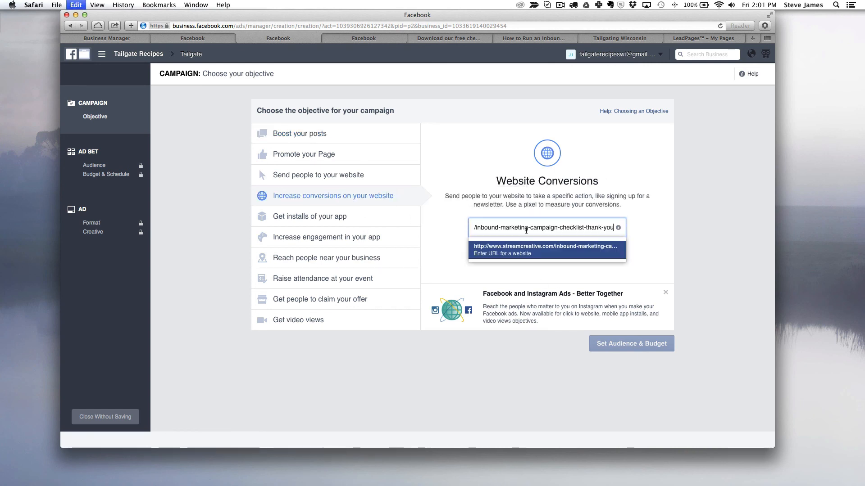
click(498, 250)
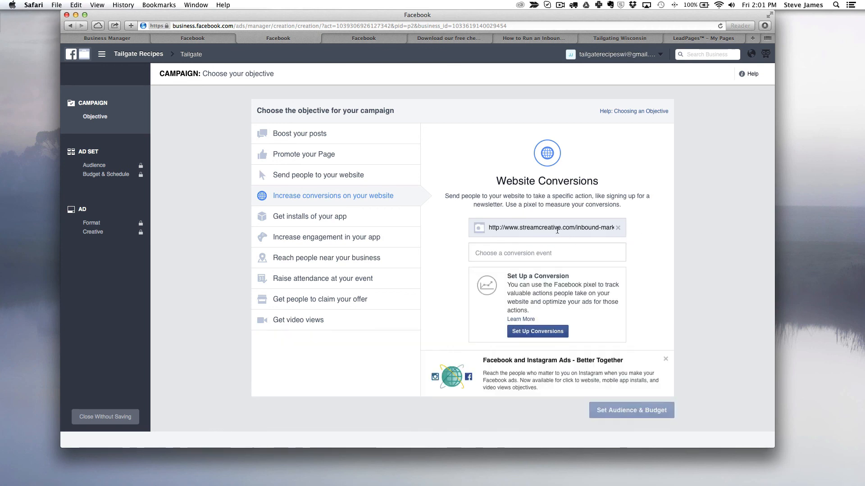
drag(557, 230, 615, 229)
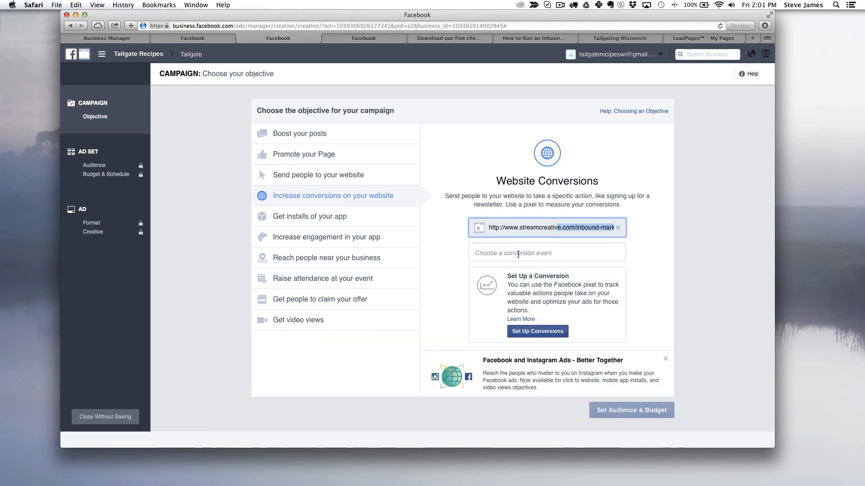
click(478, 259)
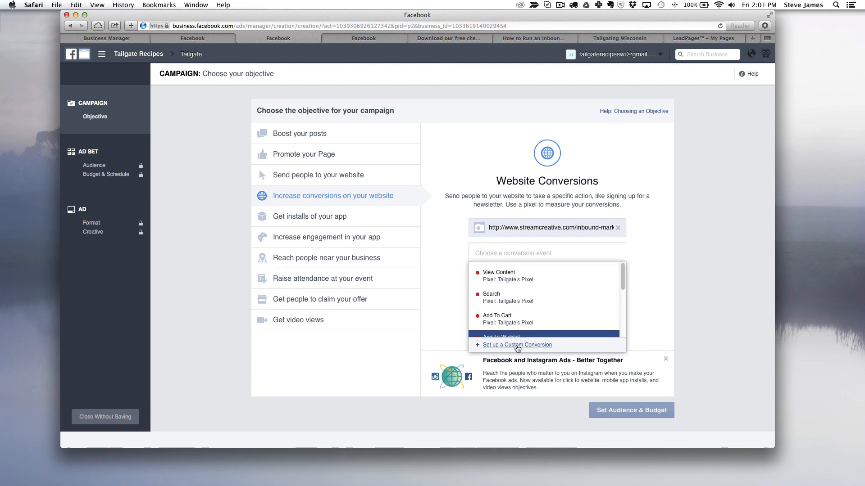
scroll(515, 308, down, 2)
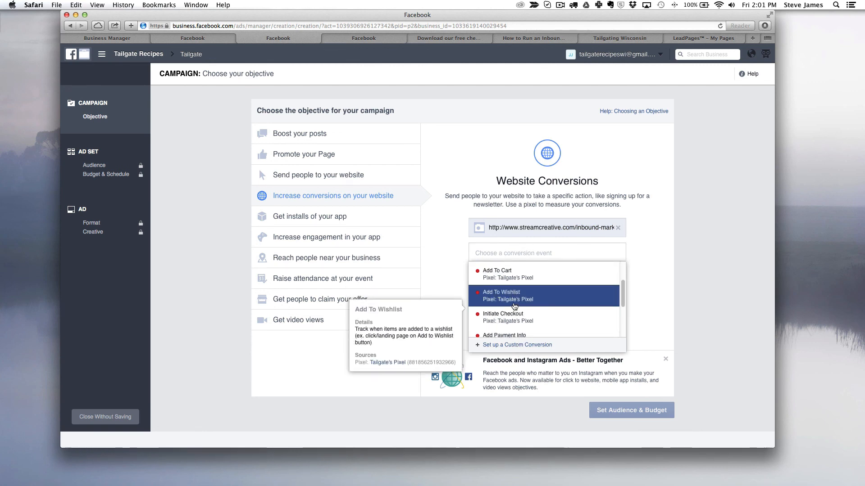
scroll(515, 307, down, 2)
scroll(515, 306, down, 2)
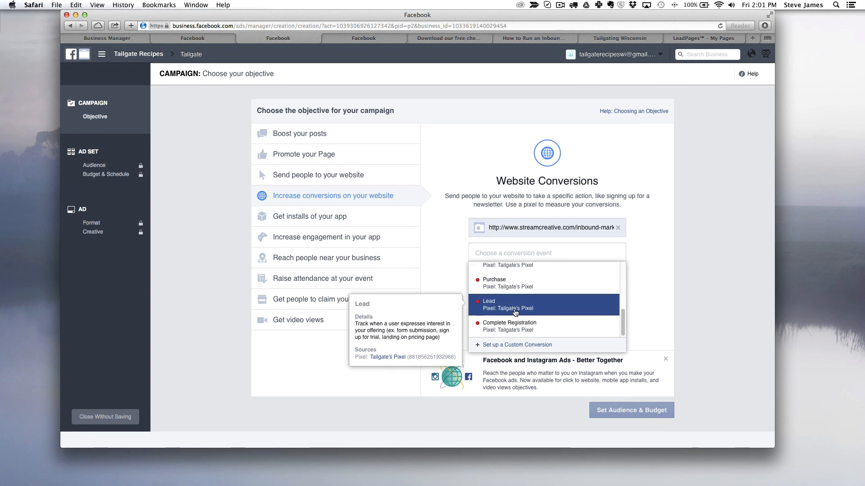
click(515, 310)
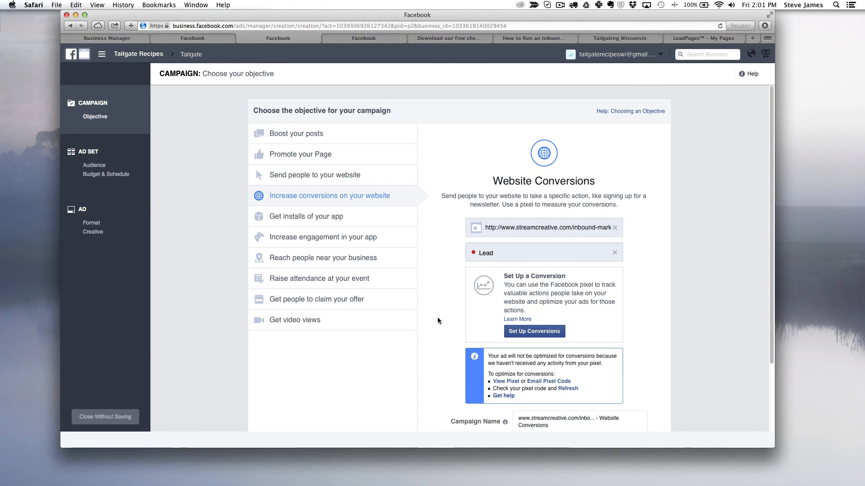
scroll(441, 314, down, 3)
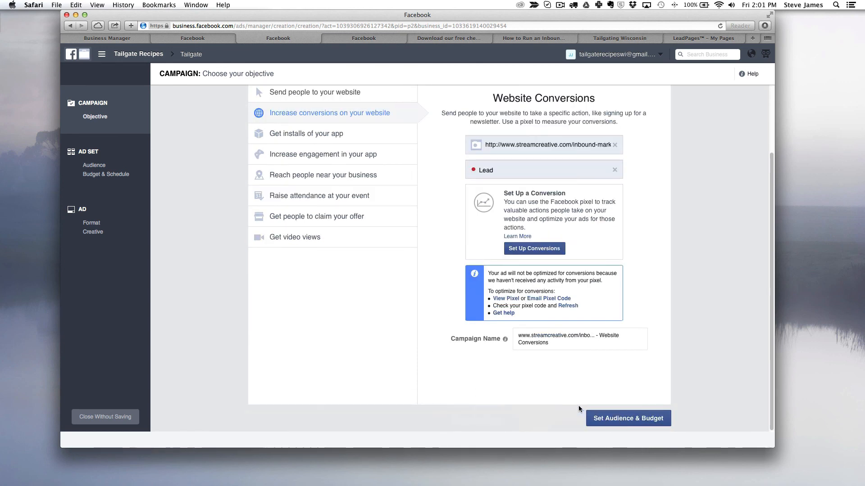